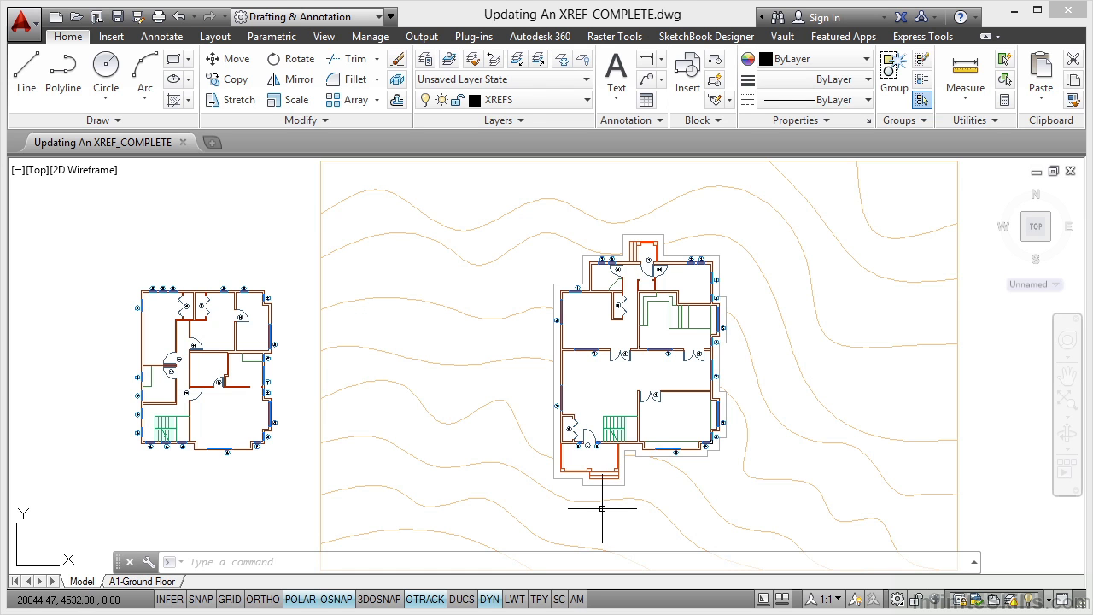
- Open the Topography.dwg drawing from the Drawings folder
{"action": "middle_click_drag", "start_coordinate": [602, 507], "coordinate": [556, 415]}
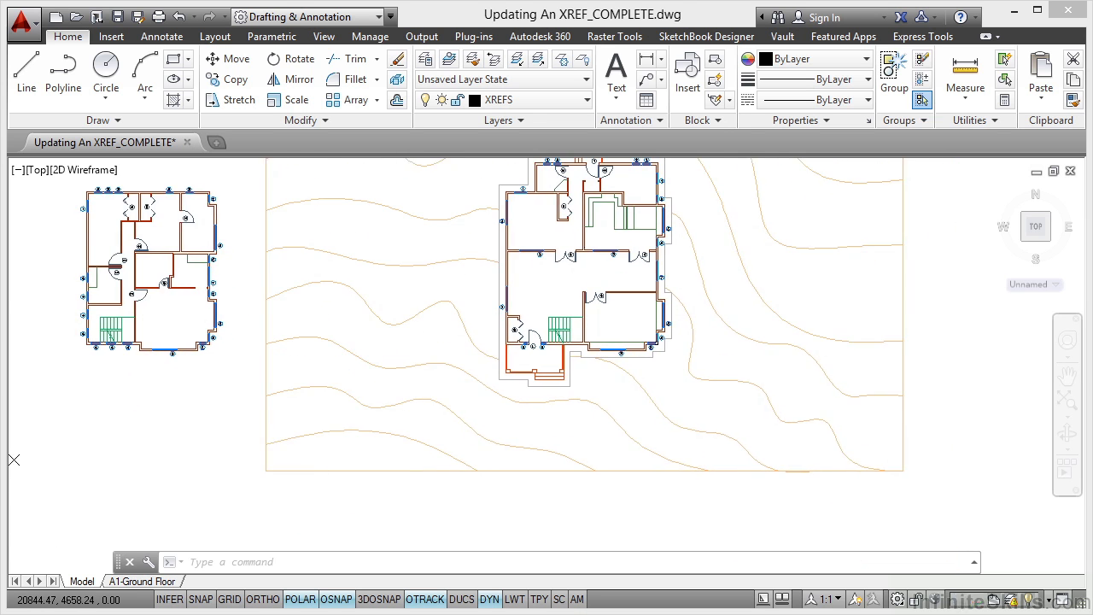
{"action": "scroll", "coordinate": [547, 409], "scroll_direction": "up", "scroll_amount": 2}
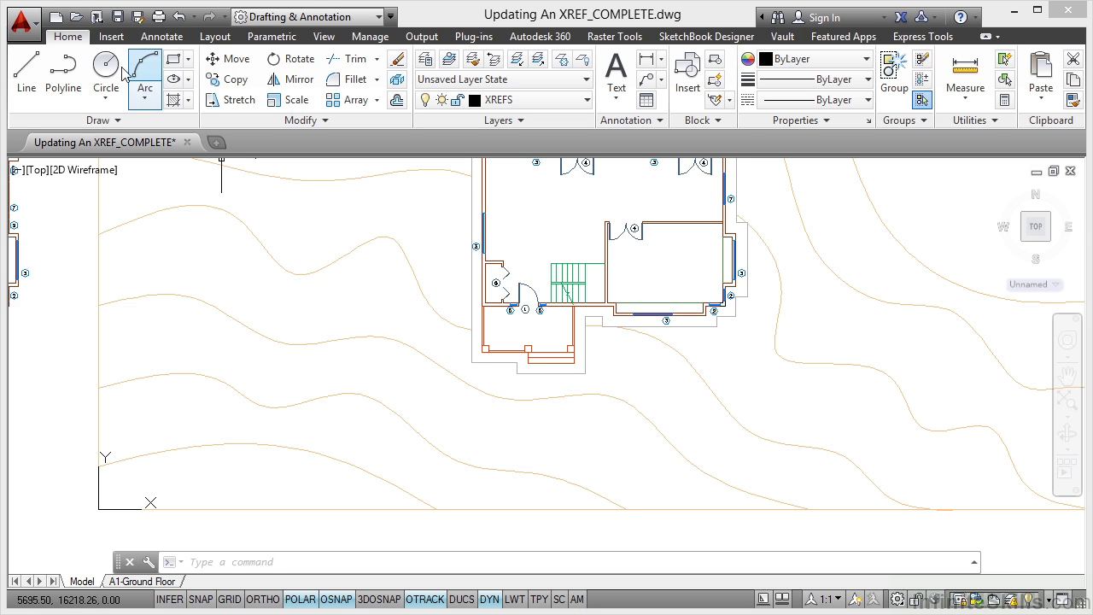
{"action": "left_click", "coordinate": [77, 17]}
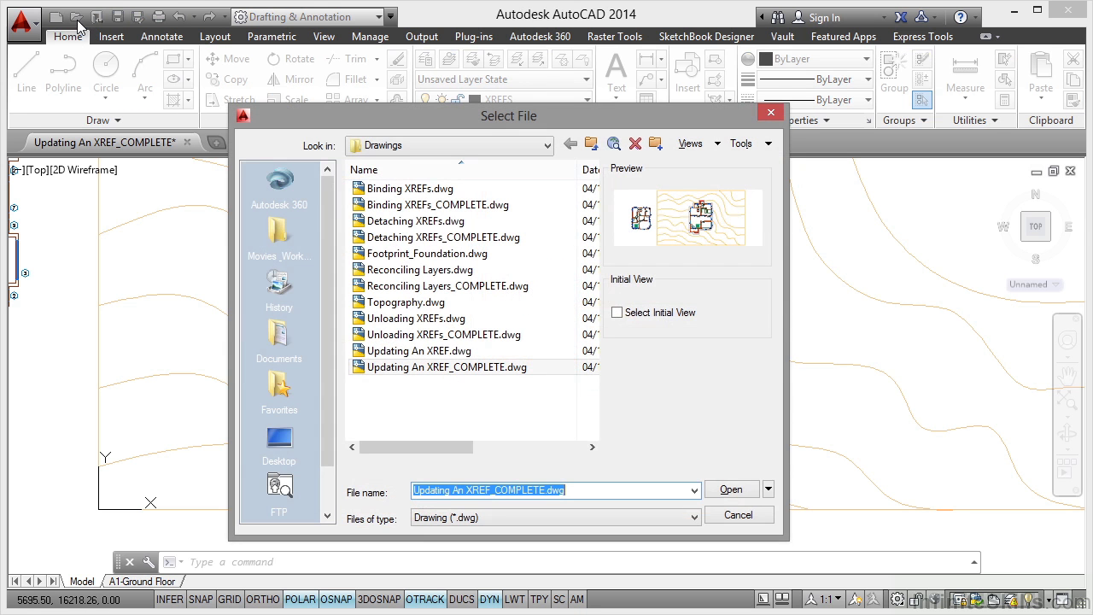
{"action": "double_click", "coordinate": [408, 303]}
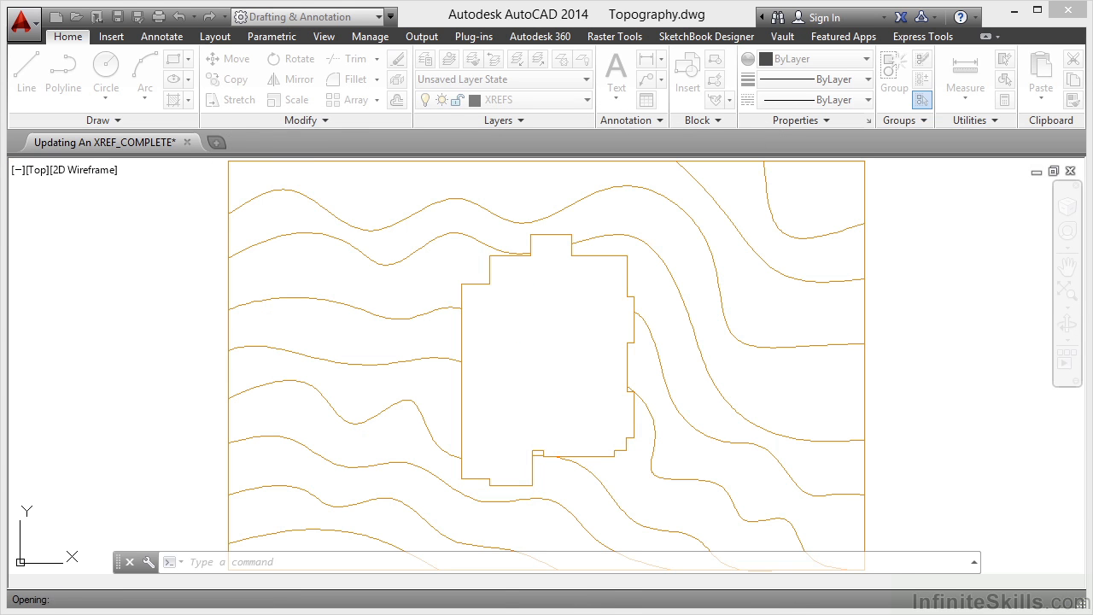
- Reshape the contour line just below the building footprint by moving its two nearest fit points away from the footprint, the first about 1350 units at 245°
{"action": "middle_click_drag", "start_coordinate": [487, 491], "coordinate": [525, 396]}
{"action": "scroll", "coordinate": [529, 390], "scroll_direction": "up", "scroll_amount": 4}
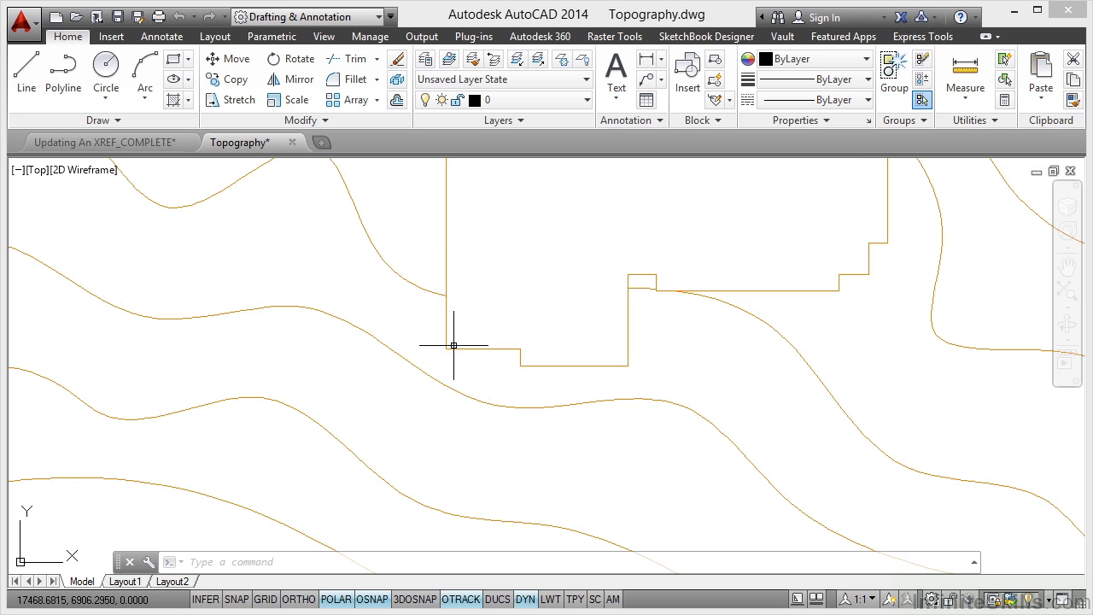
{"action": "left_click", "coordinate": [517, 405]}
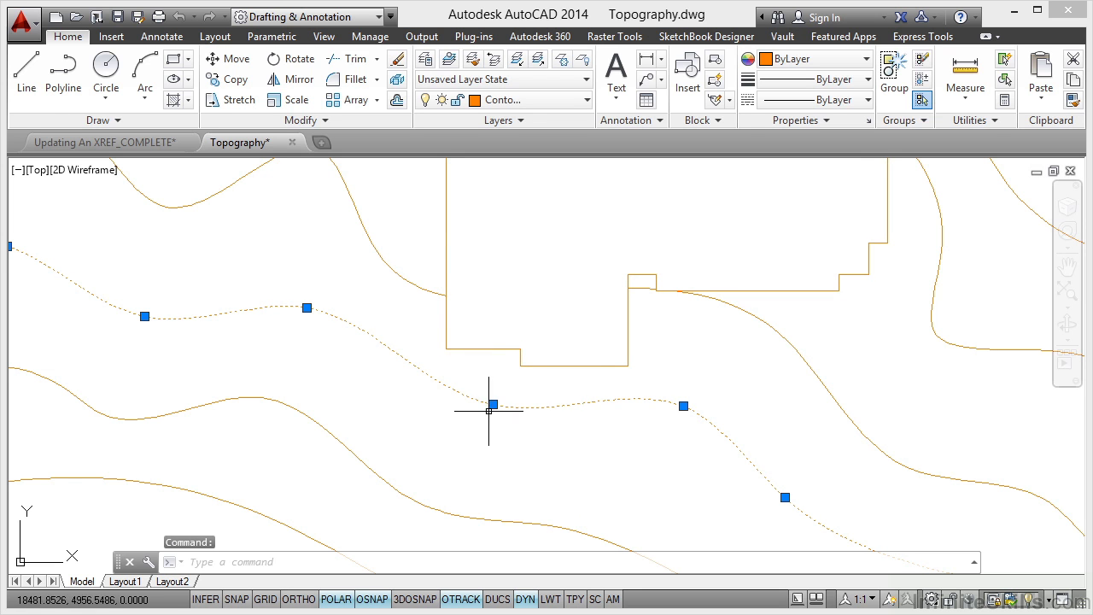
{"action": "left_click", "coordinate": [493, 404]}
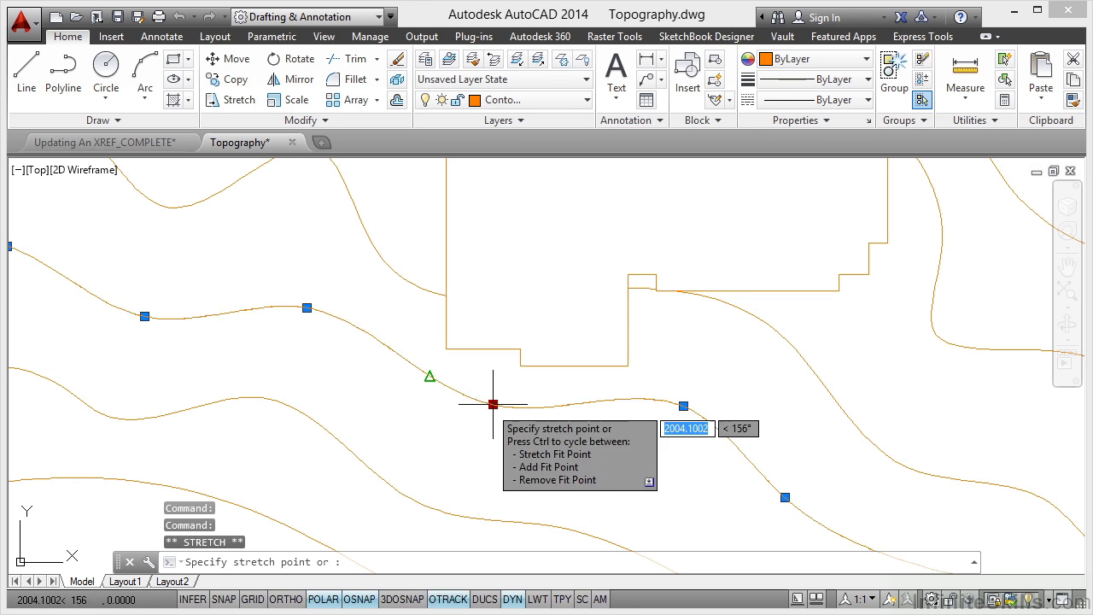
{"action": "left_click", "coordinate": [473, 446]}
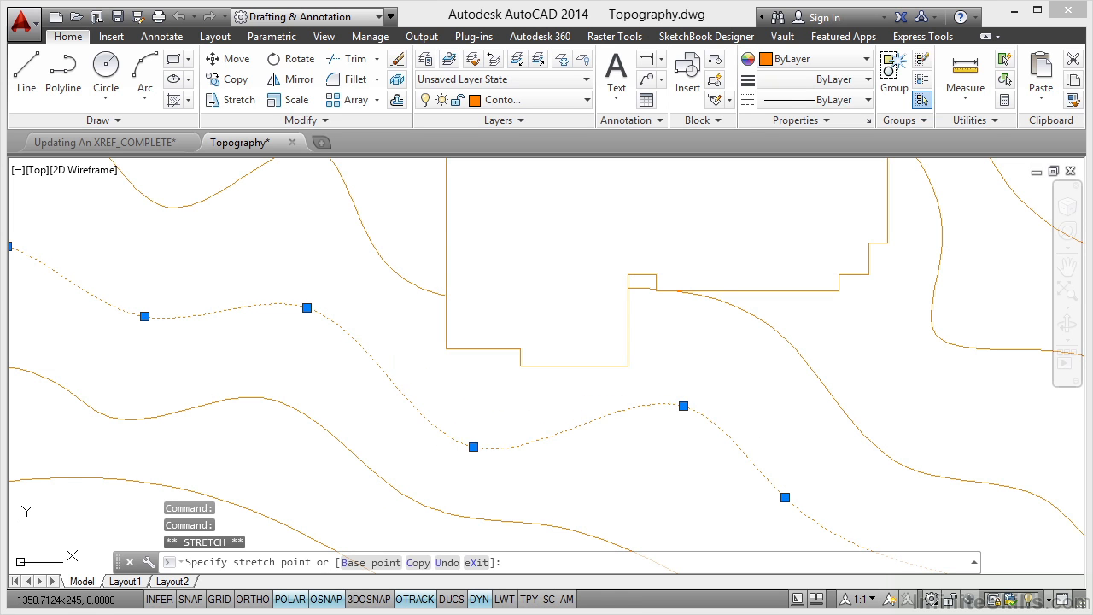
{"action": "left_click", "coordinate": [683, 406]}
{"action": "left_click", "coordinate": [683, 460]}
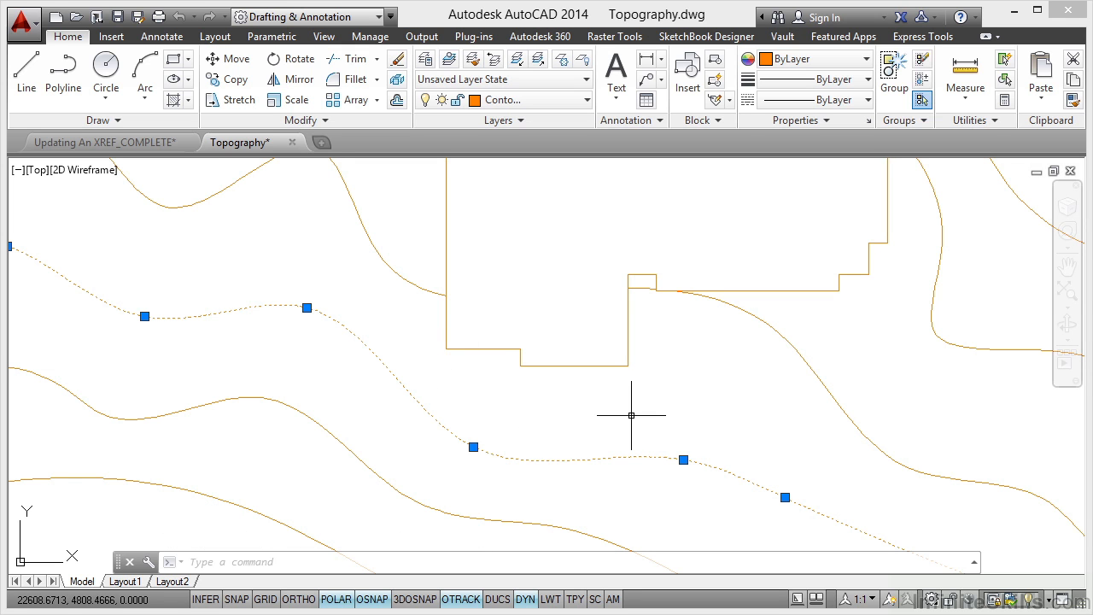
{"action": "key", "text": "Escape"}
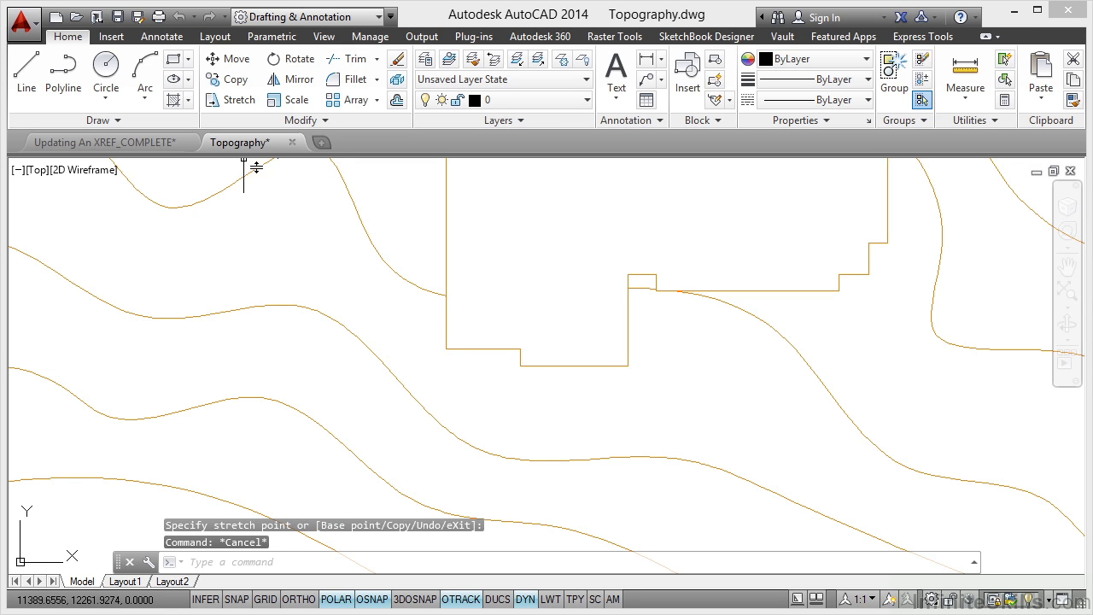
- Stretch the stepped lower edge of the building footprint outline 1000 units straight down
{"action": "left_click", "coordinate": [237, 105]}
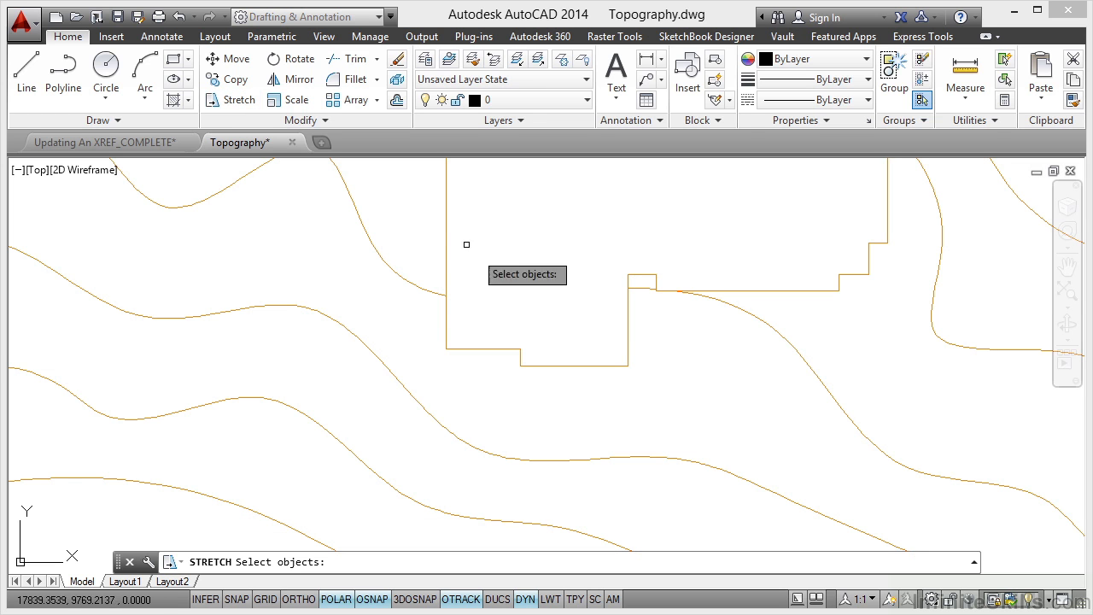
{"action": "left_click", "coordinate": [651, 381]}
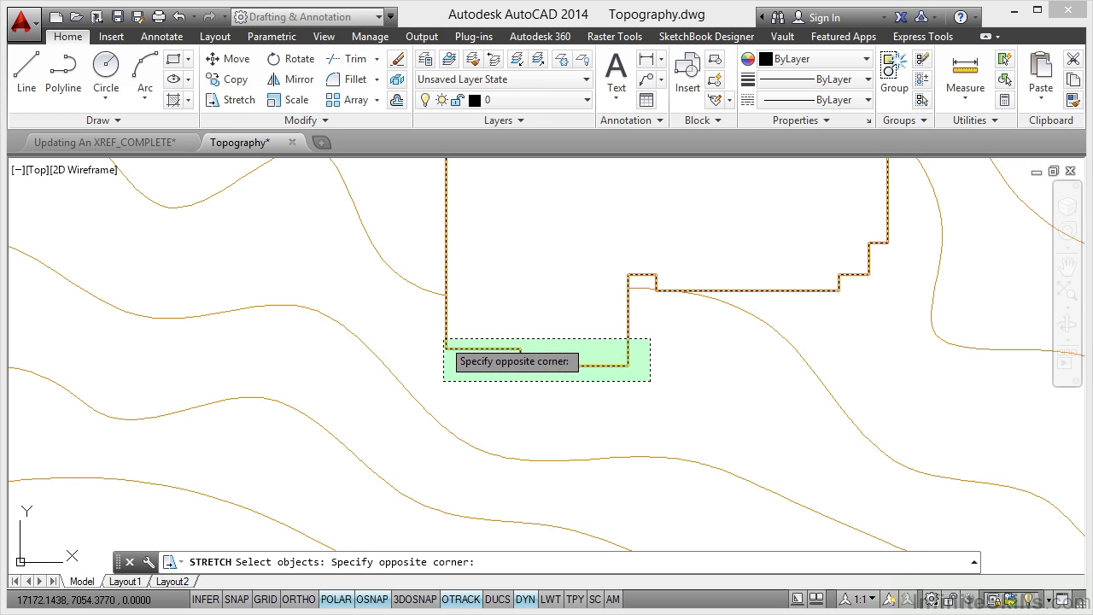
{"action": "left_click", "coordinate": [439, 339]}
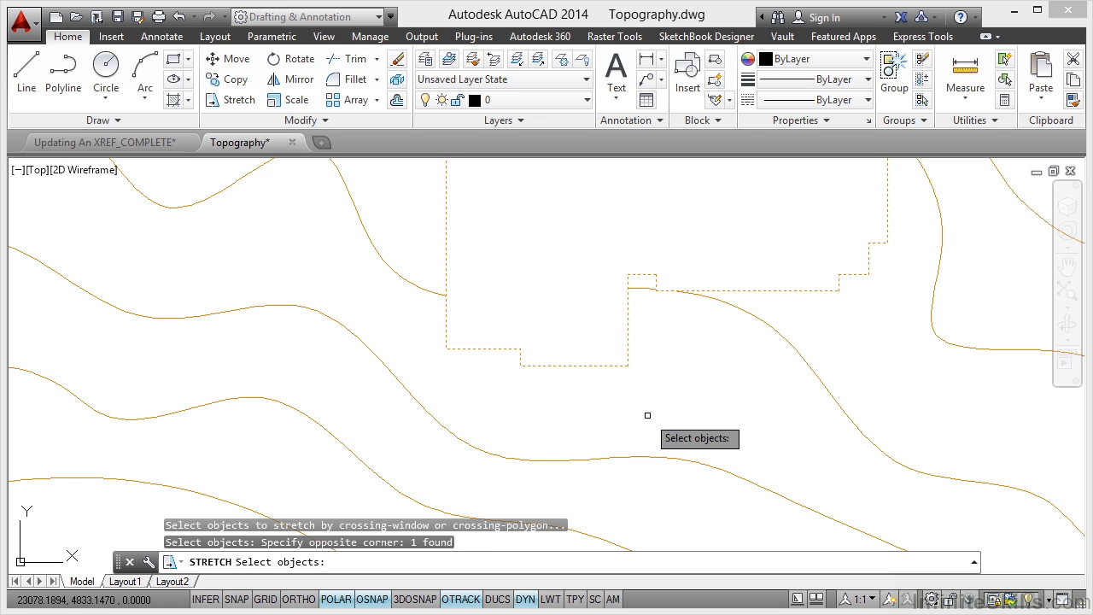
{"action": "key", "text": "Return"}
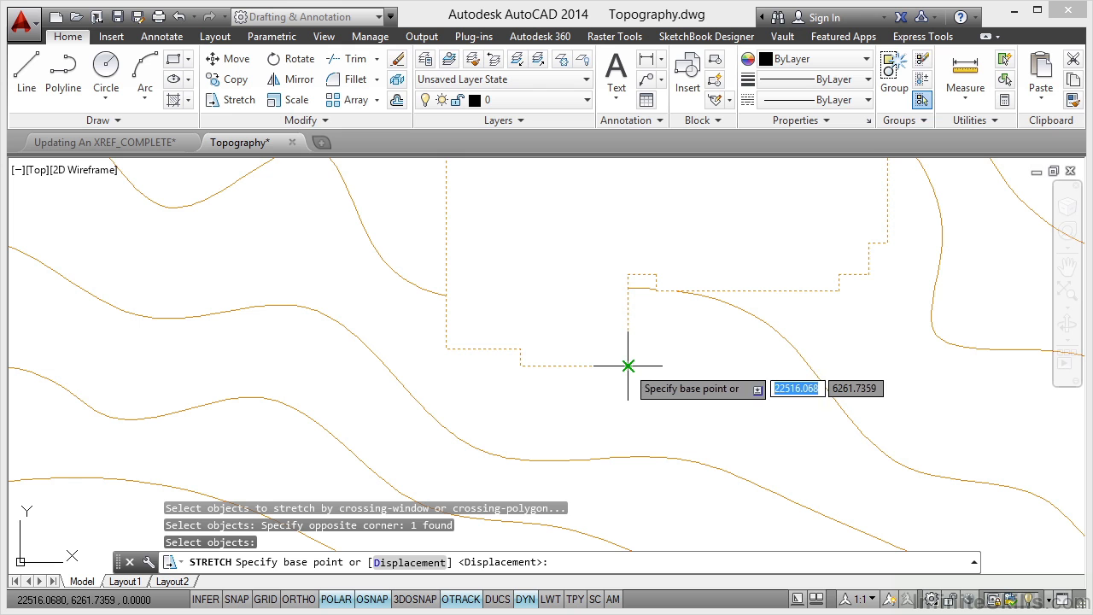
{"action": "left_click", "coordinate": [520, 365]}
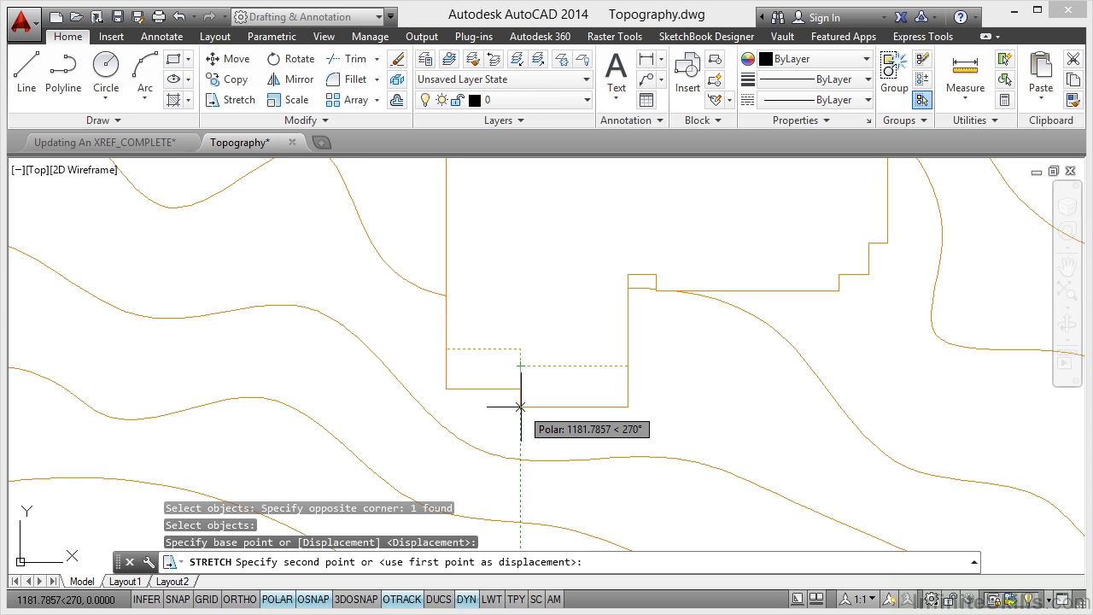
{"action": "type", "text": "1000"}
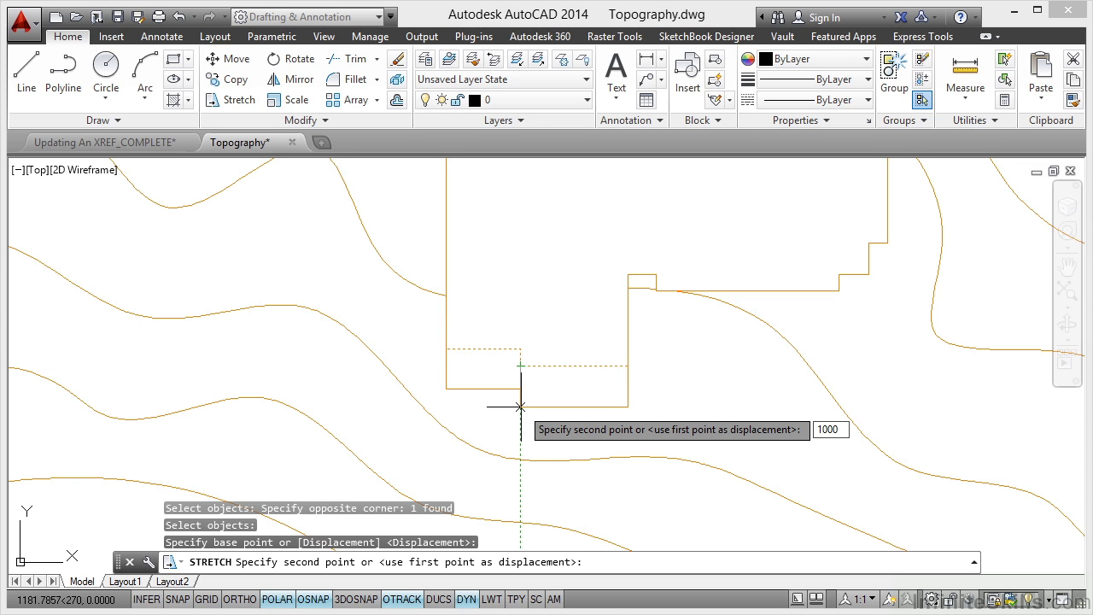
{"action": "key", "text": "Return"}
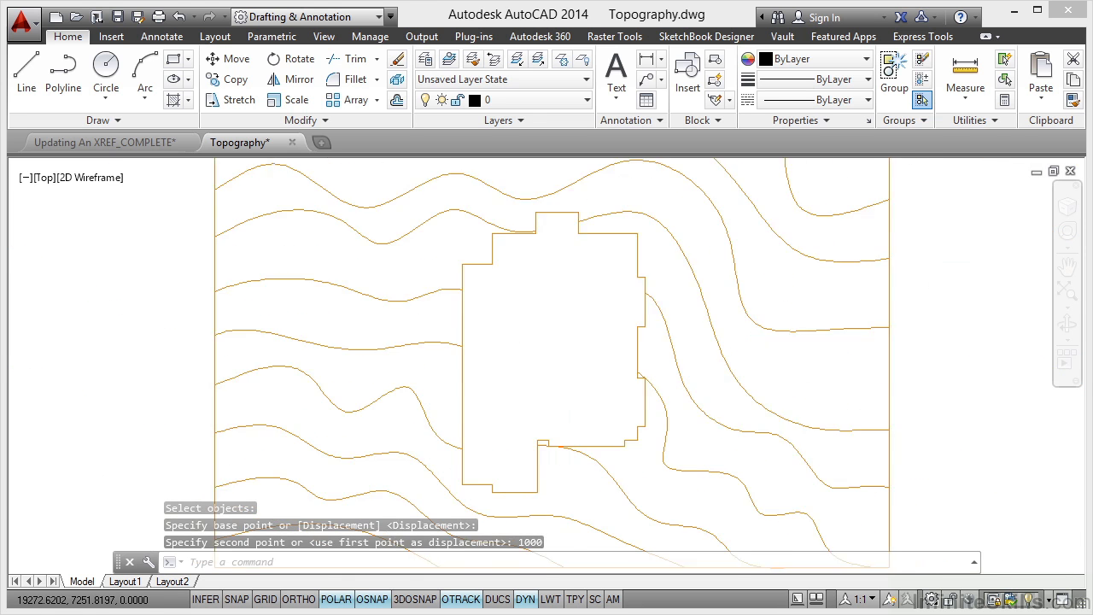
- Fit the whole Topography drawing in view and save it
{"action": "middle_click", "coordinate": [517, 328]}
{"action": "middle_click", "coordinate": [518, 328]}
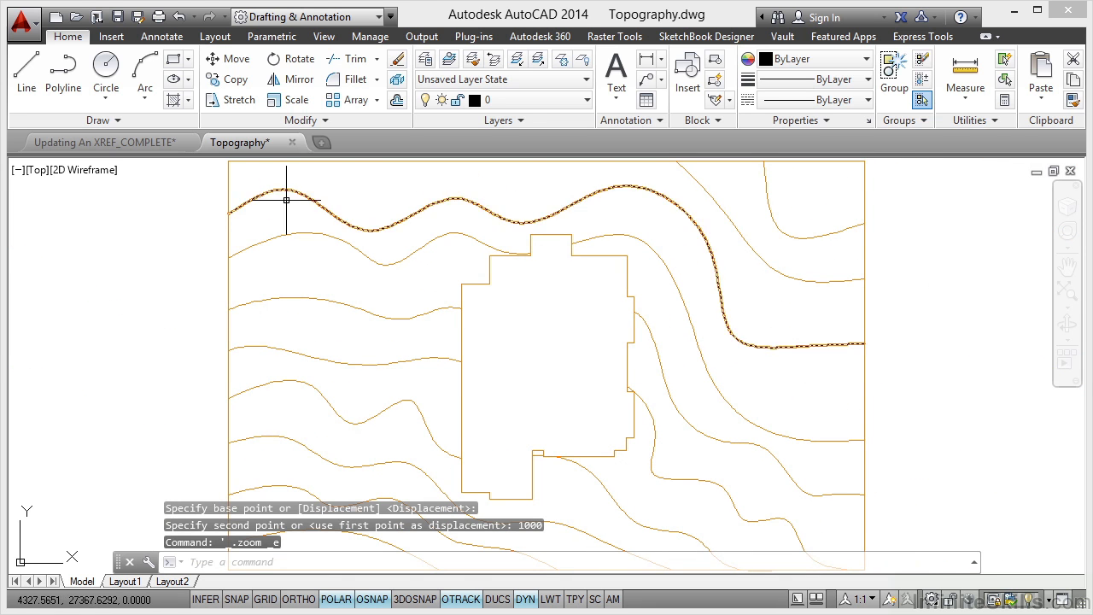
{"action": "left_click", "coordinate": [120, 24]}
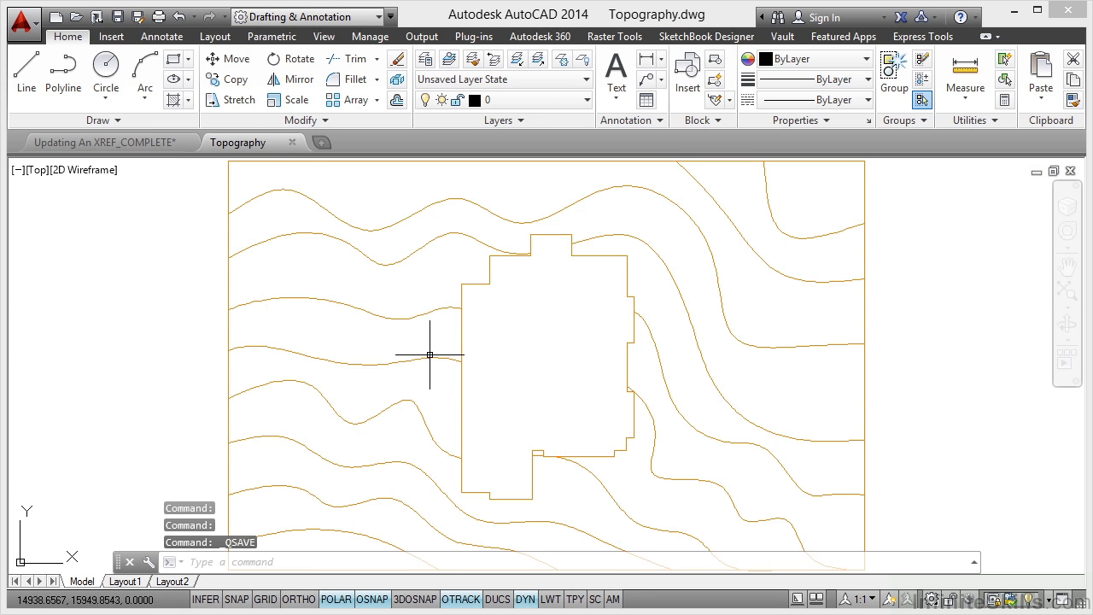
- Return to the Updating An XREF_COMPLETE drawing, reload its changed Topography reference and dismiss the unreconciled layers notice
{"action": "left_click", "coordinate": [112, 144]}
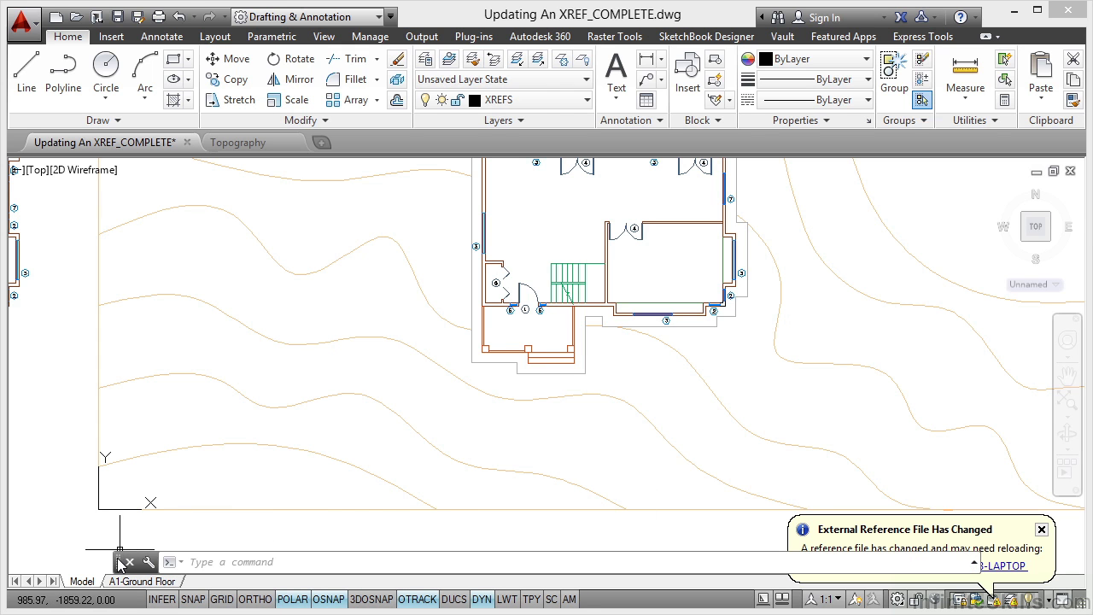
{"action": "left_click_drag", "start_coordinate": [119, 562], "coordinate": [109, 433]}
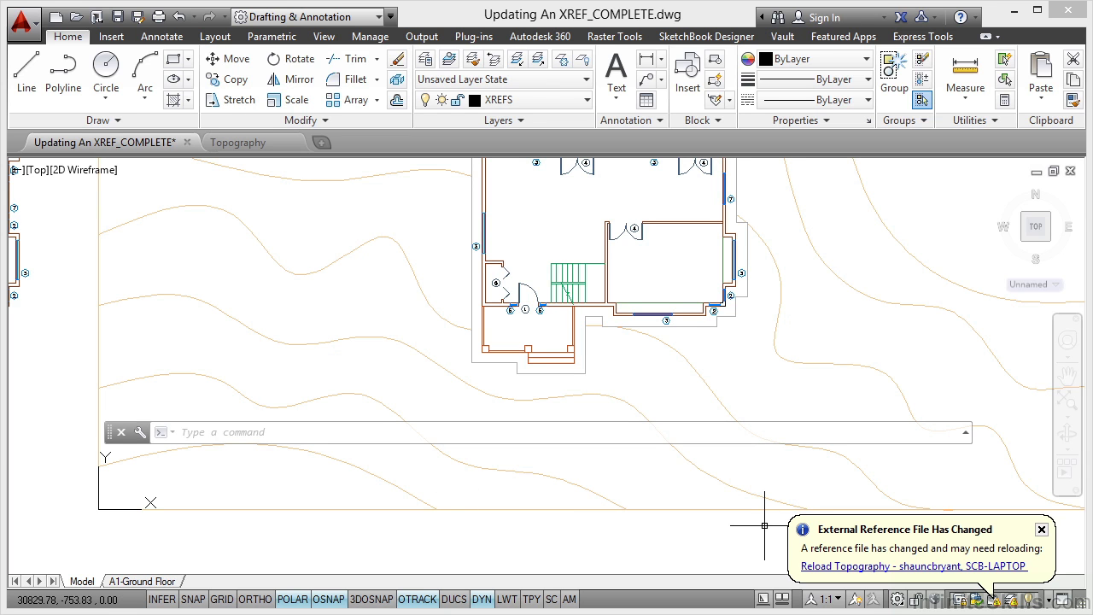
{"action": "left_click", "coordinate": [856, 567]}
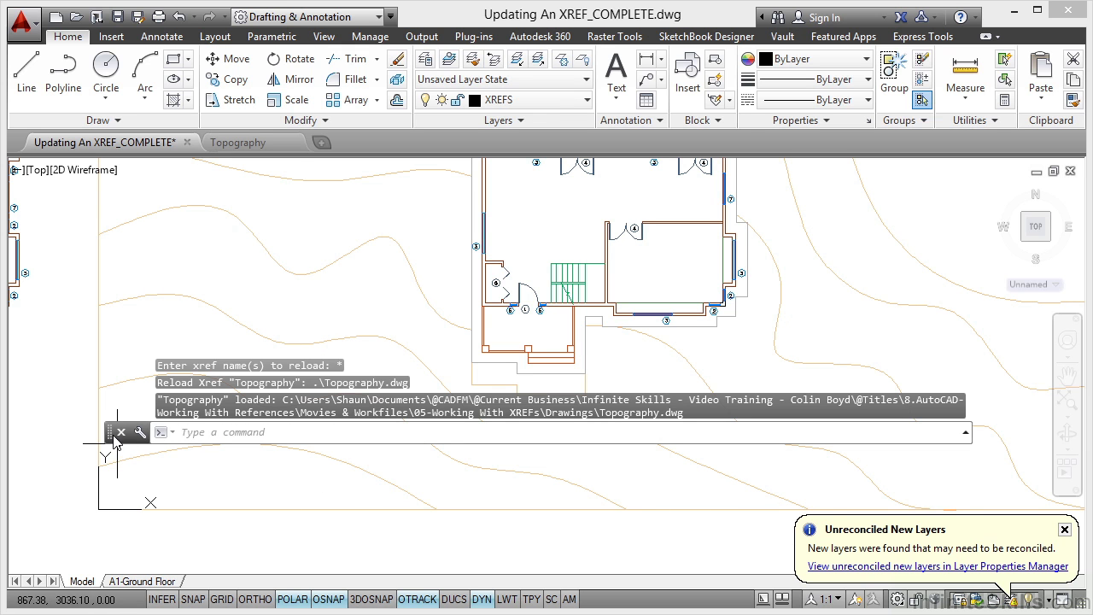
{"action": "left_click", "coordinate": [1065, 530]}
{"action": "left_click_drag", "start_coordinate": [109, 432], "coordinate": [112, 570]}
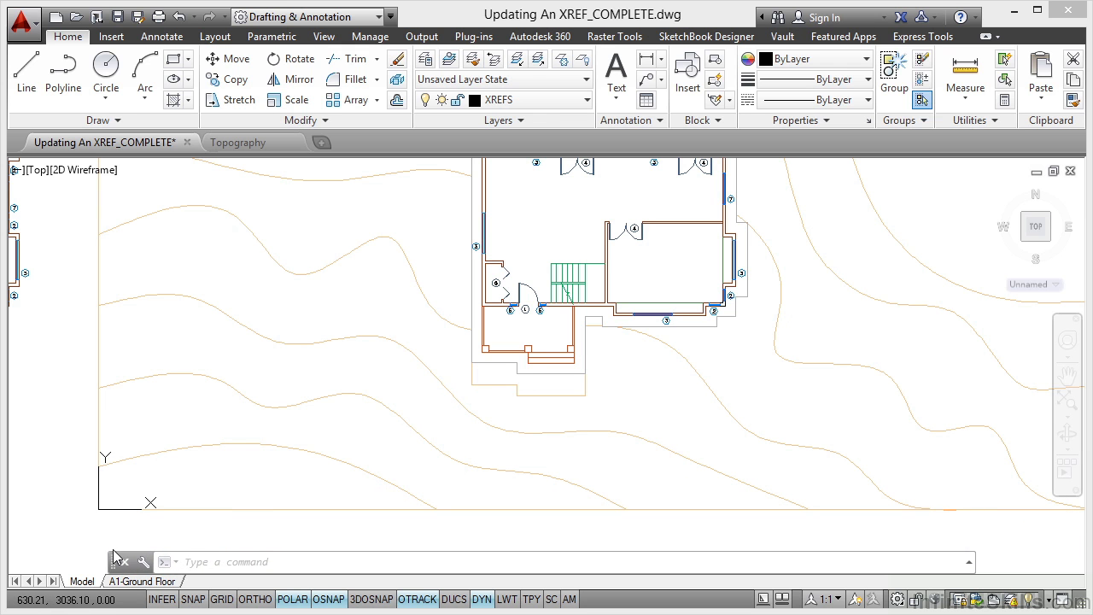
- Inspect the reloaded Topography reference by highlighting it briefly, clearing the selection and viewing the full drawing extents
{"action": "left_click", "coordinate": [532, 392]}
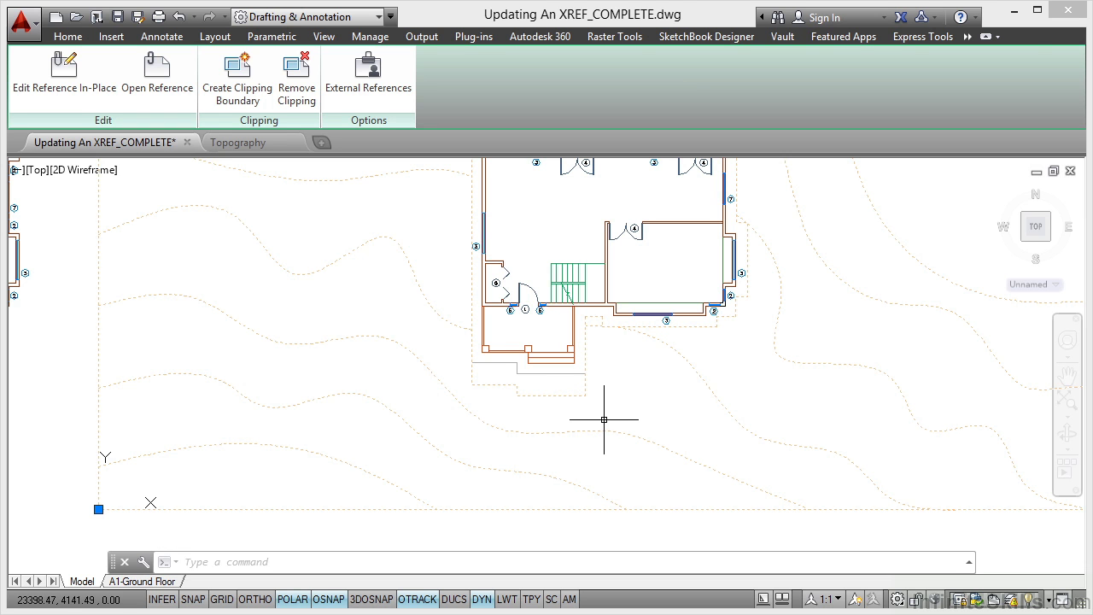
{"action": "key", "text": "Escape"}
{"action": "key", "text": "Escape"}
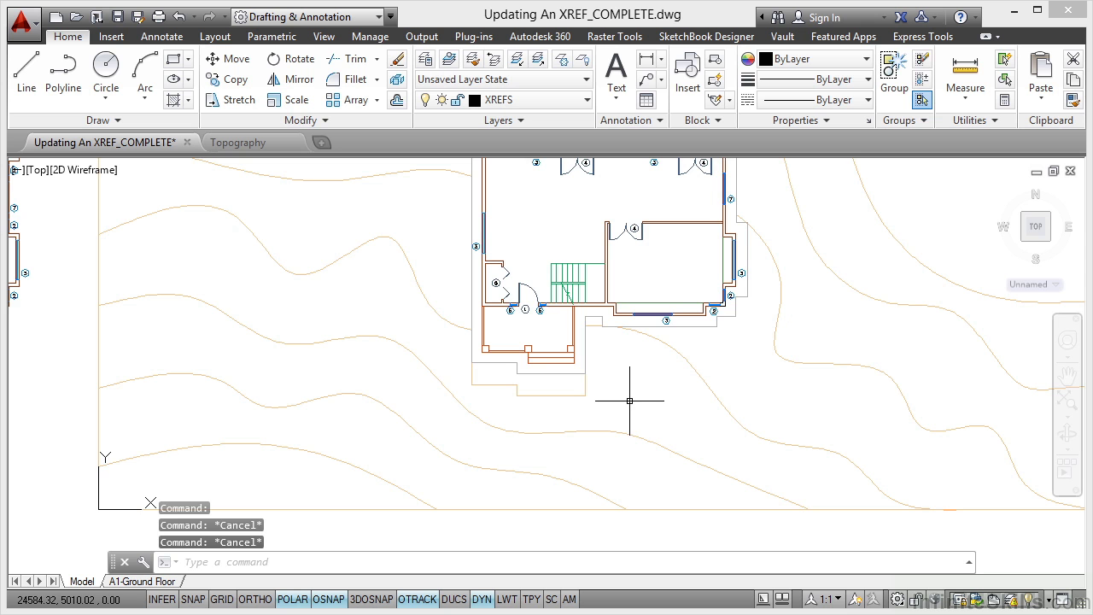
{"action": "middle_click", "coordinate": [632, 403]}
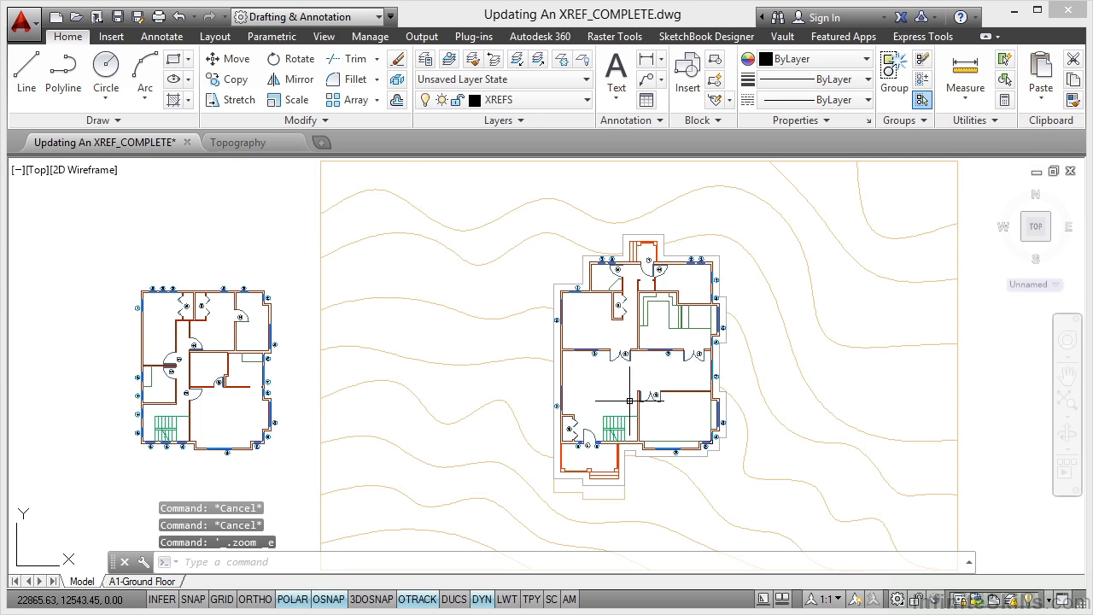